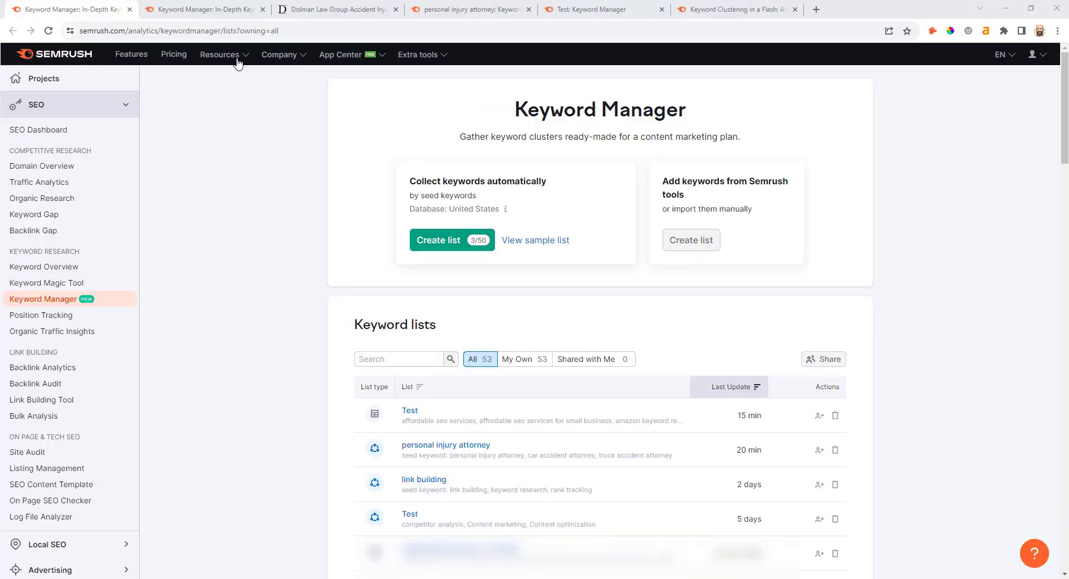
click(225, 17)
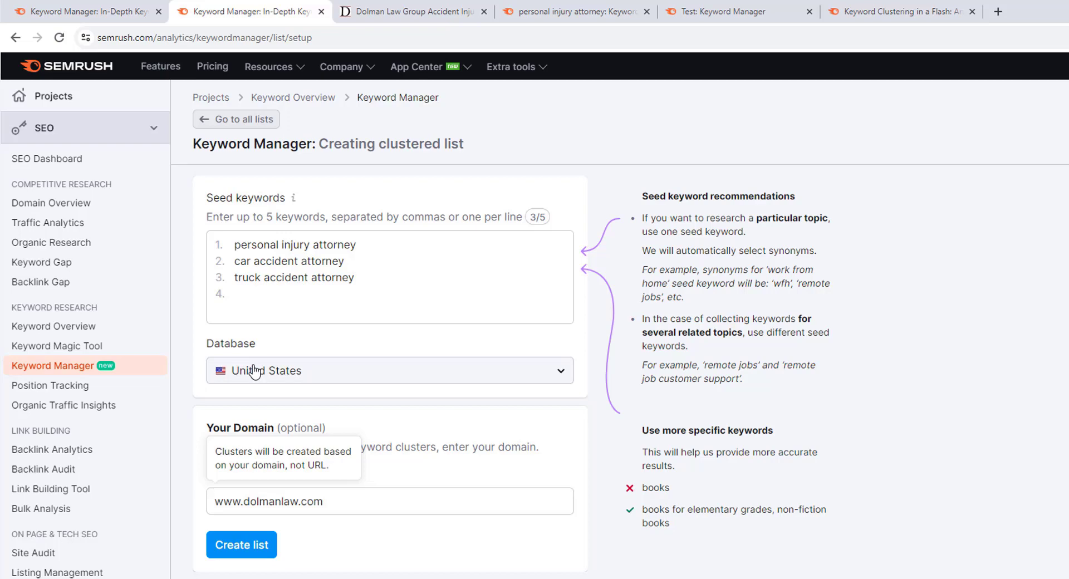
click(440, 370)
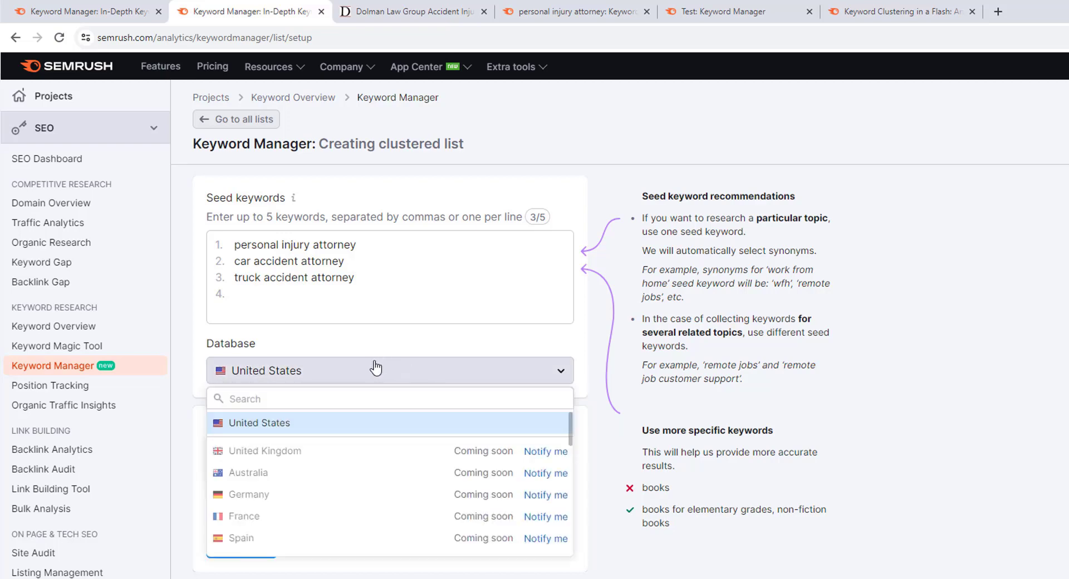
click(607, 338)
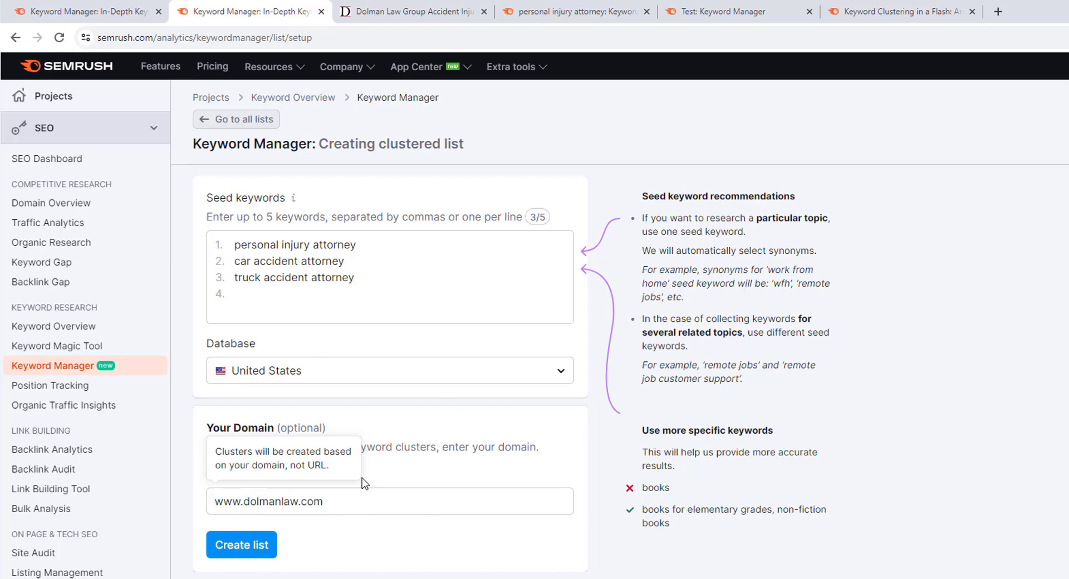
Browse the Dolman Law Group site's Legal Services menu, then go back to the Keyword Manager setup
click(393, 18)
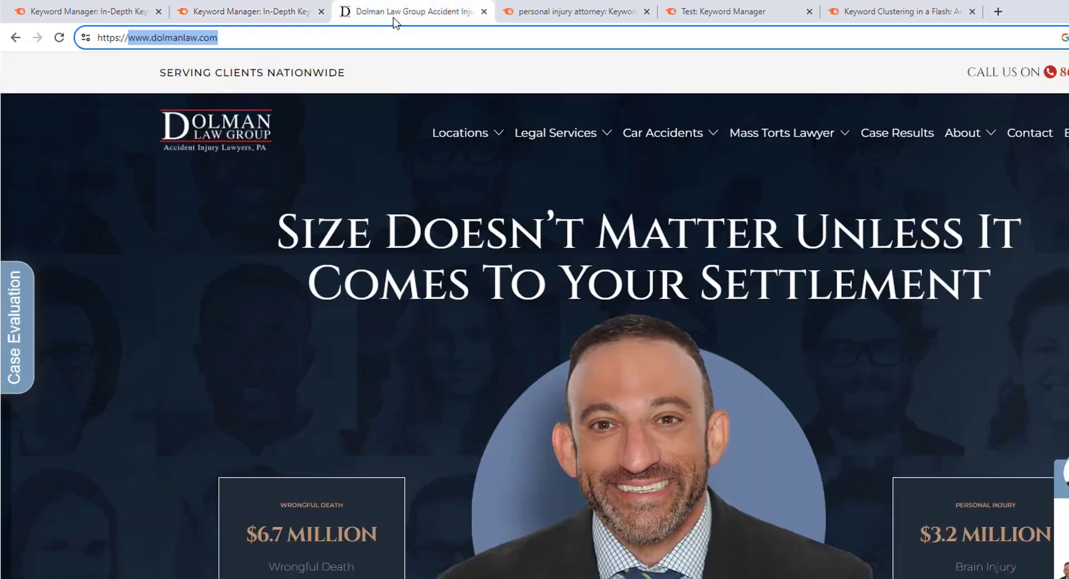
click(386, 35)
mouse_move(590, 138)
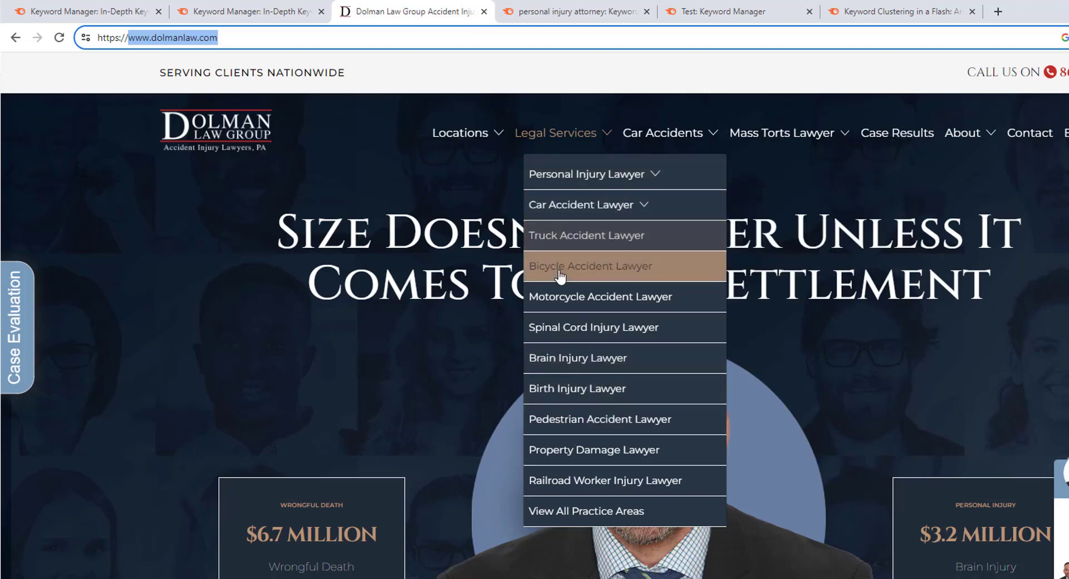
click(245, 11)
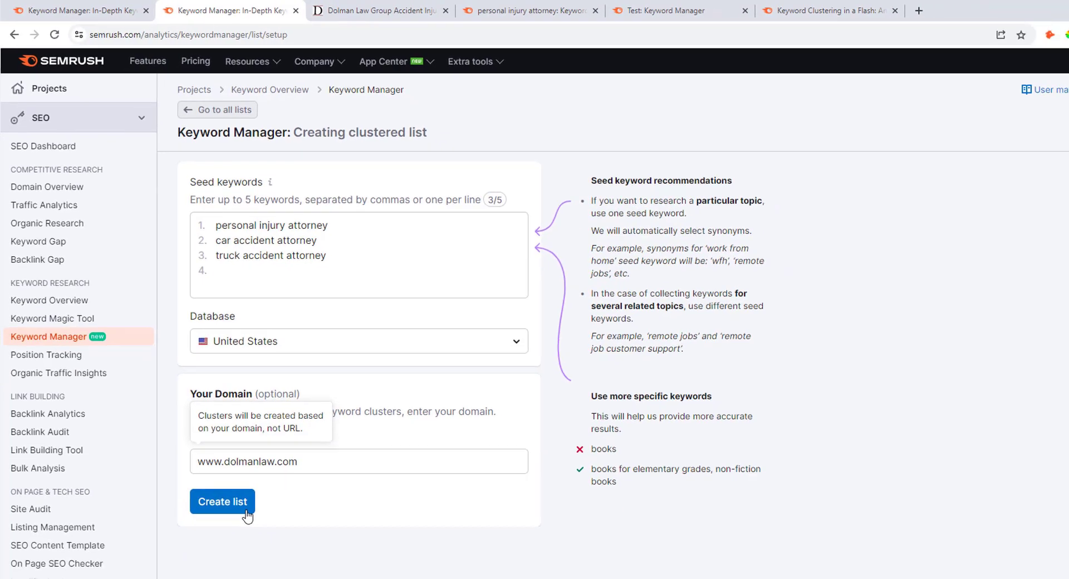
Bring up the 'personal injury attorney' list's Clusters view: 49 clusters, 864 keywords, led by truck accident attorney
click(517, 18)
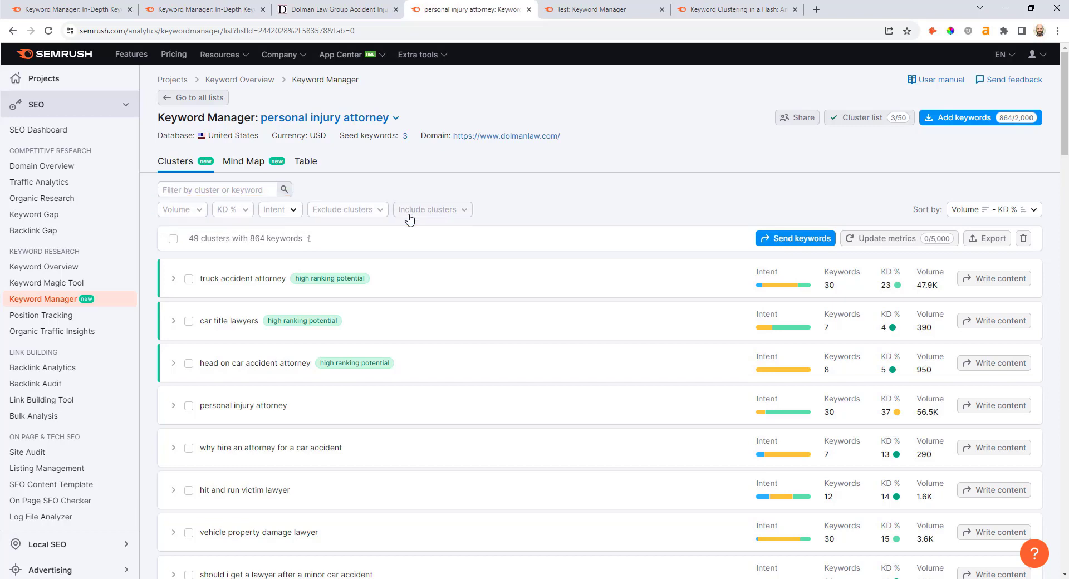
scroll(410, 218, down, 1)
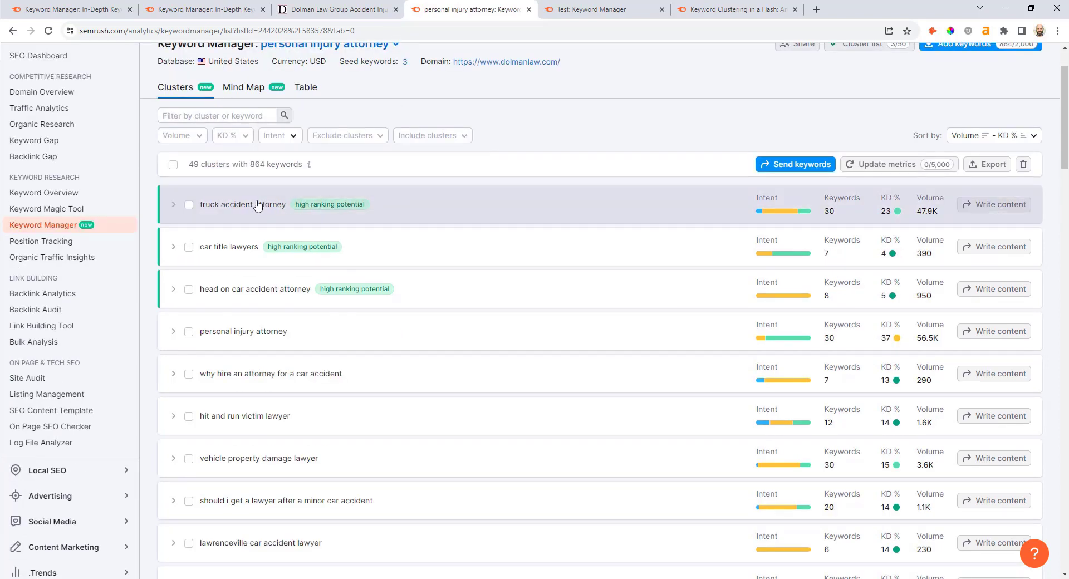
click(245, 207)
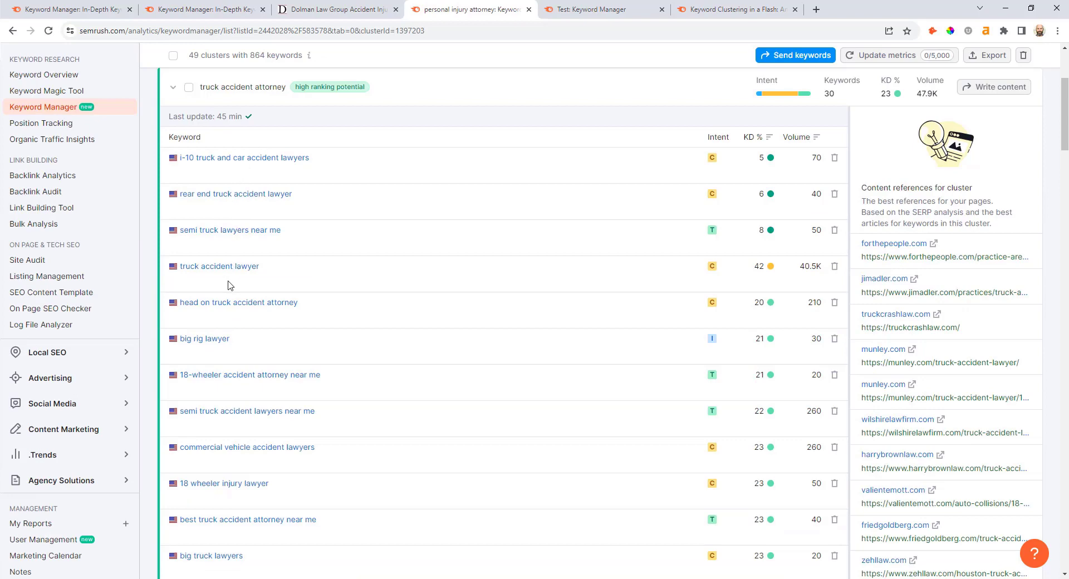
scroll(232, 253, up, 1)
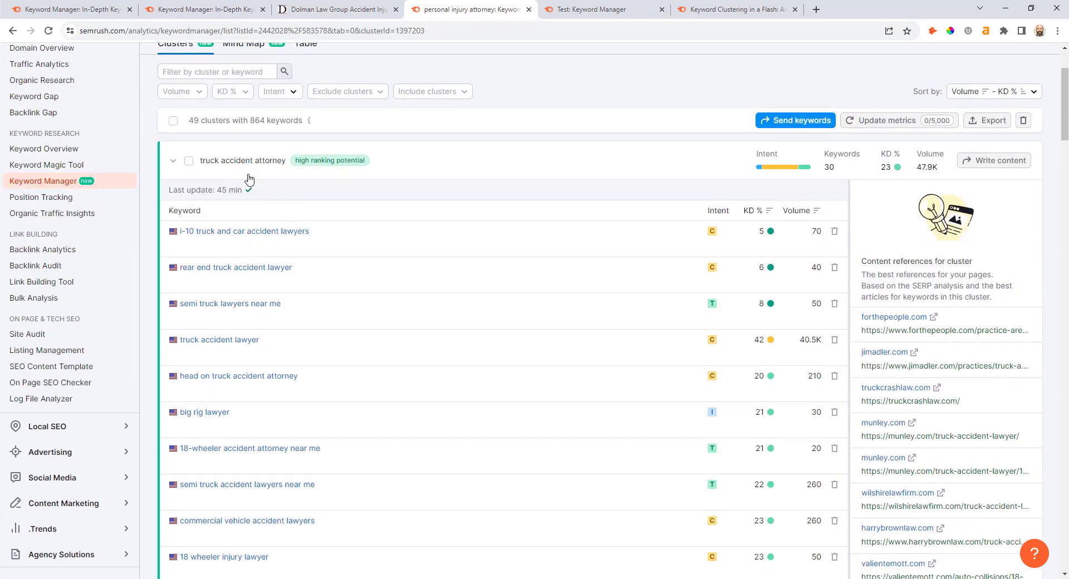
mouse_move(322, 166)
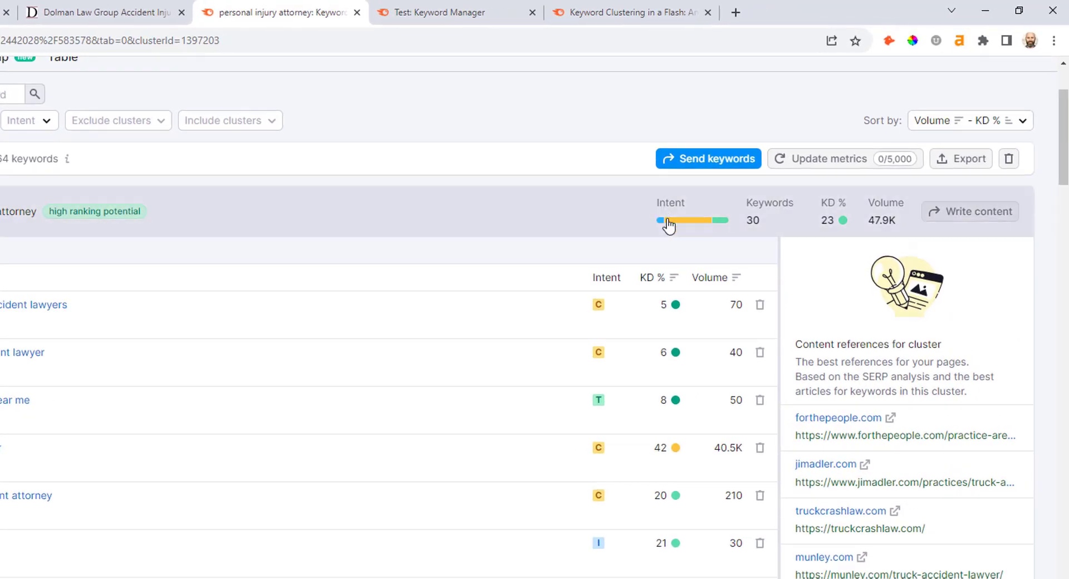
mouse_move(676, 226)
mouse_move(900, 201)
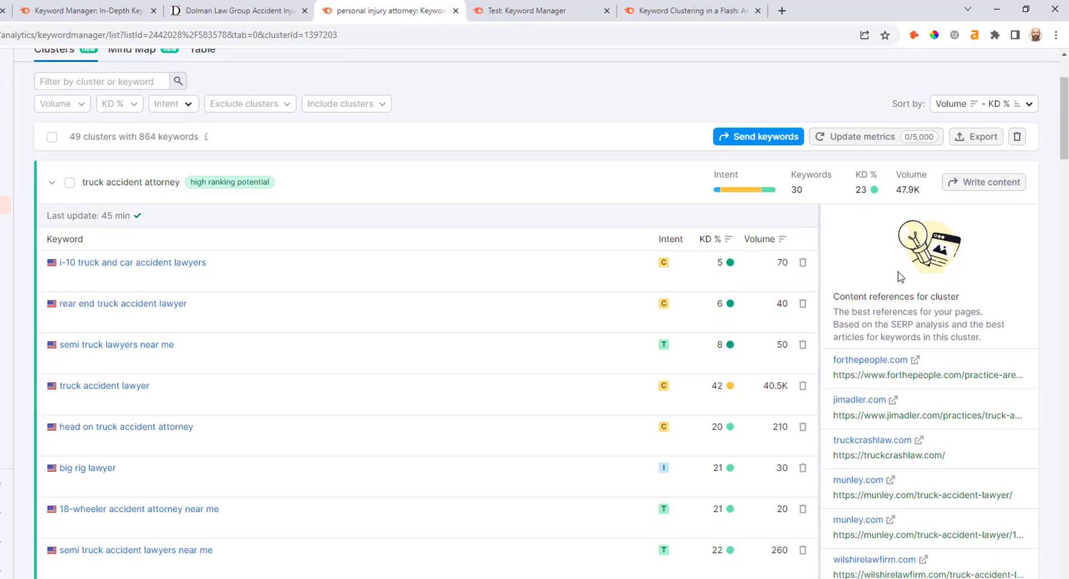
scroll(900, 276, down, 2)
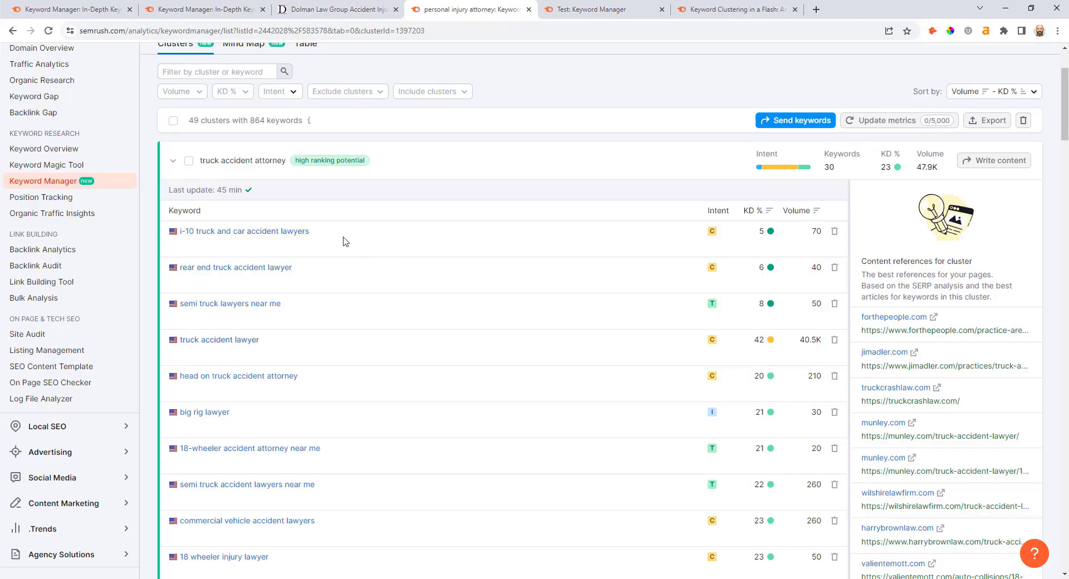
click(247, 167)
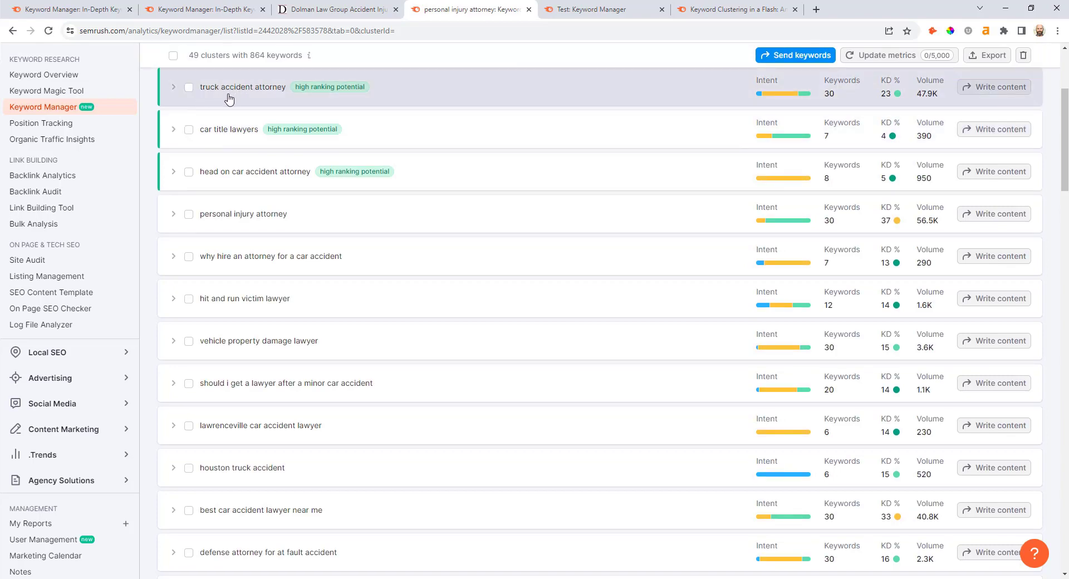
Expand 'head on car accident attorney' to see its 8 keywords, 950 volume, KD 5 and content references
scroll(228, 99, down, 2)
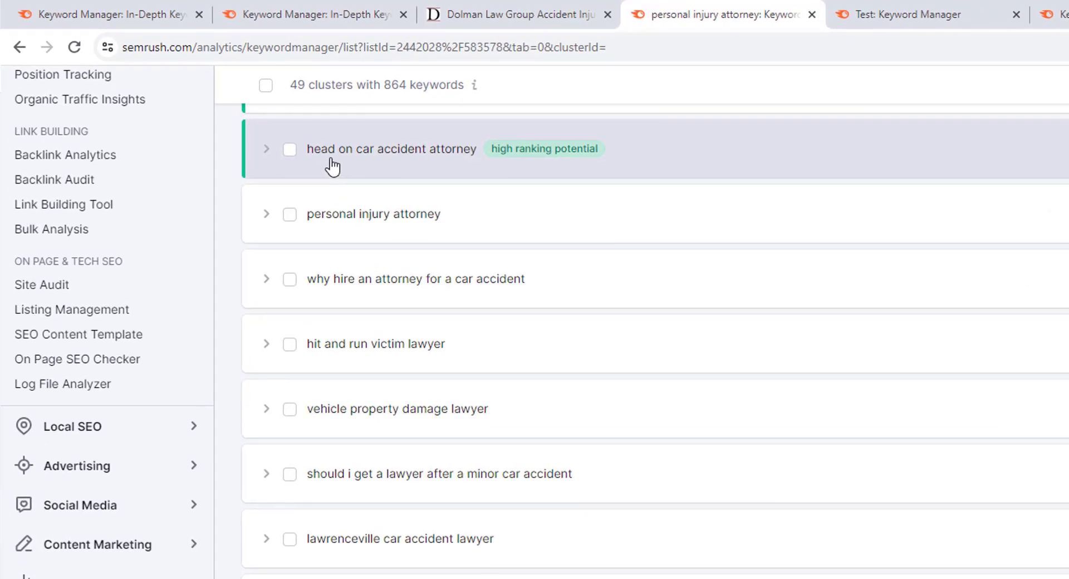
mouse_move(552, 161)
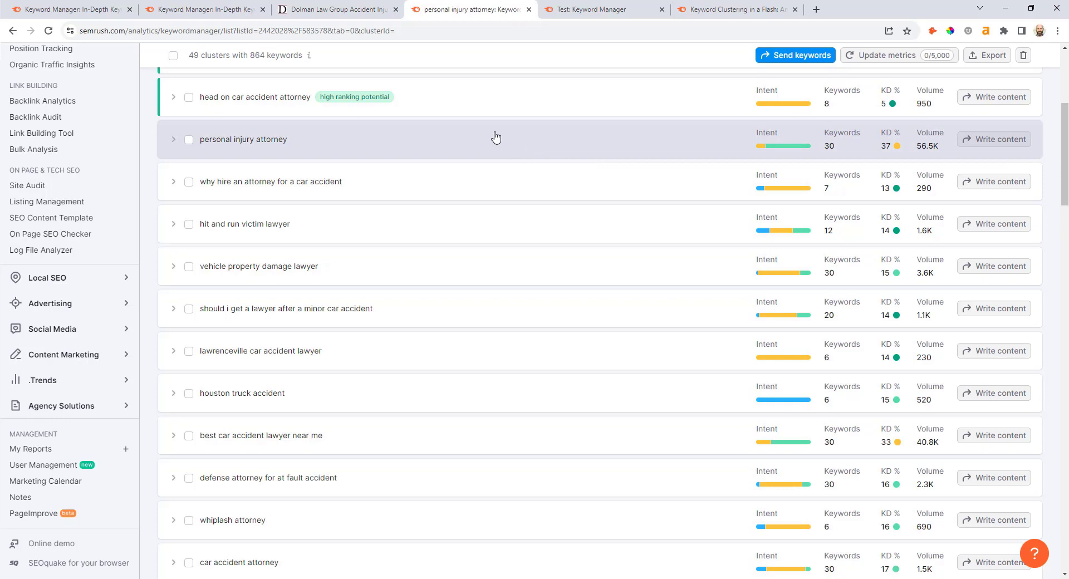
click(174, 101)
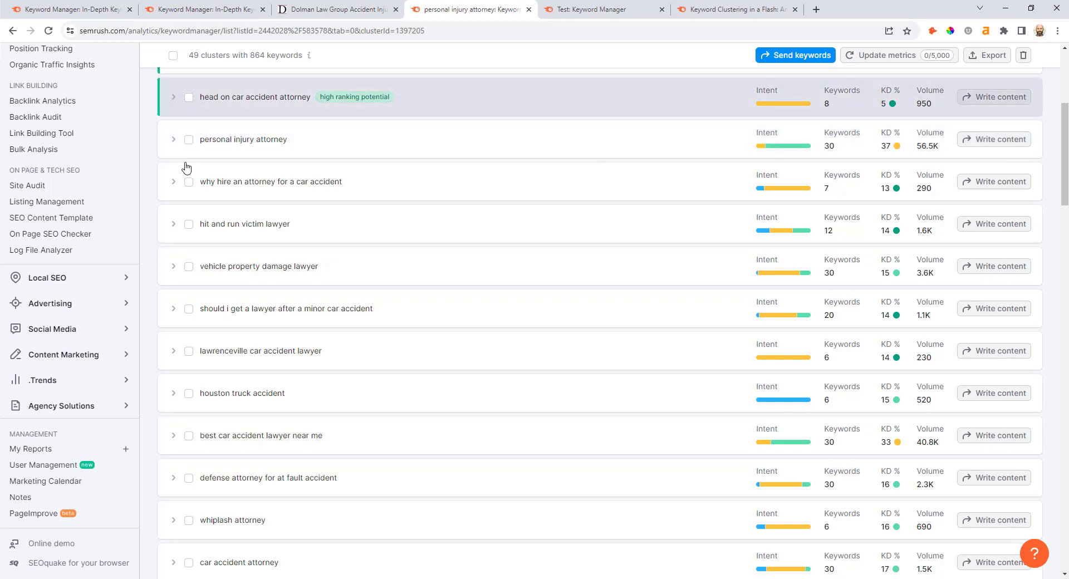
click(252, 116)
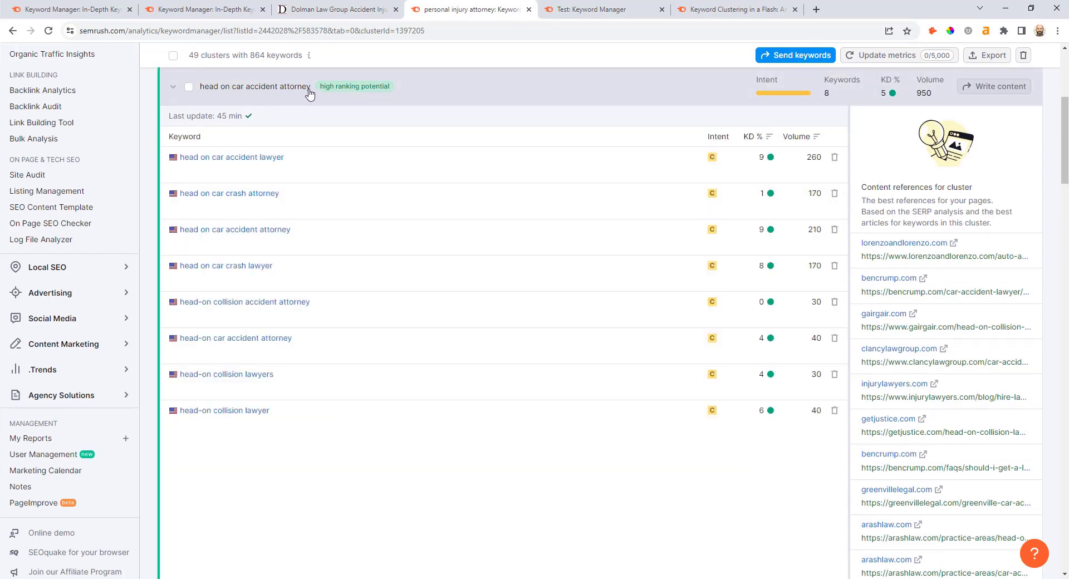
mouse_move(323, 96)
mouse_move(377, 91)
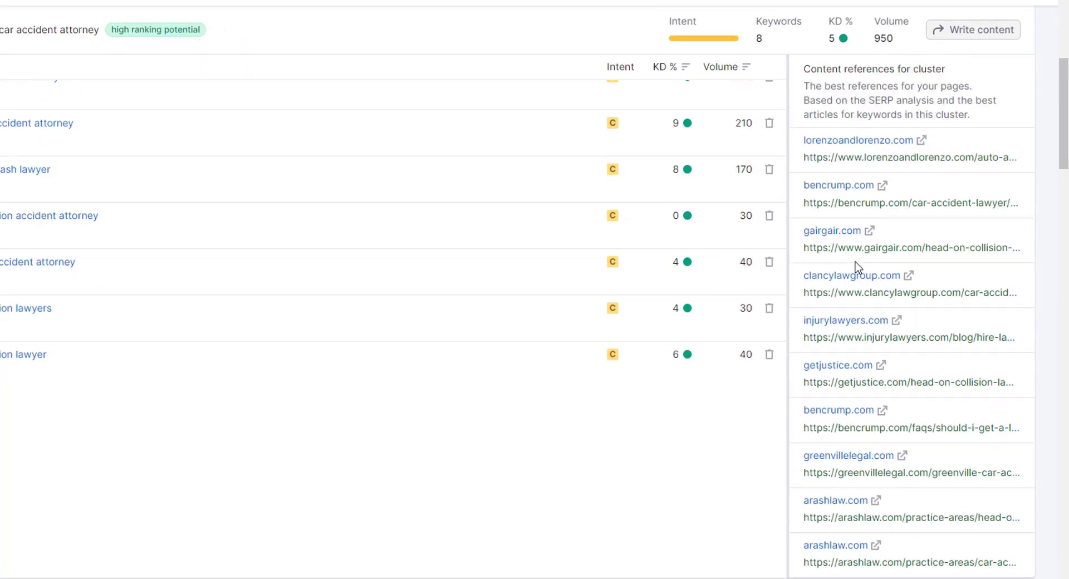
scroll(857, 269, down, 2)
scroll(861, 263, up, 4)
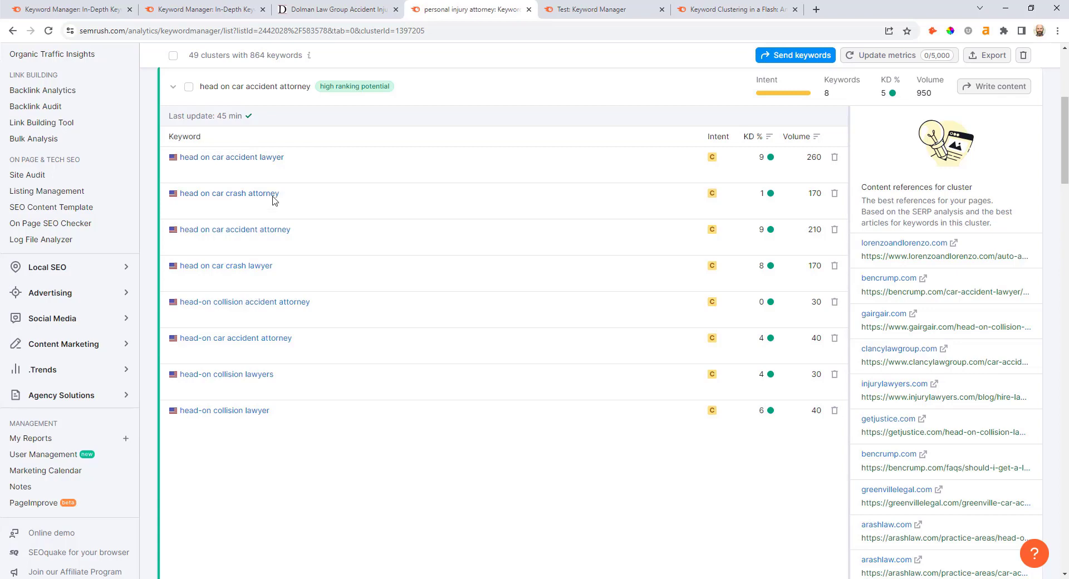
scroll(223, 184, up, 1)
Collapse 'head on car accident attorney', then expand and re-collapse the 'hit and run victim lawyer' cluster
click(173, 163)
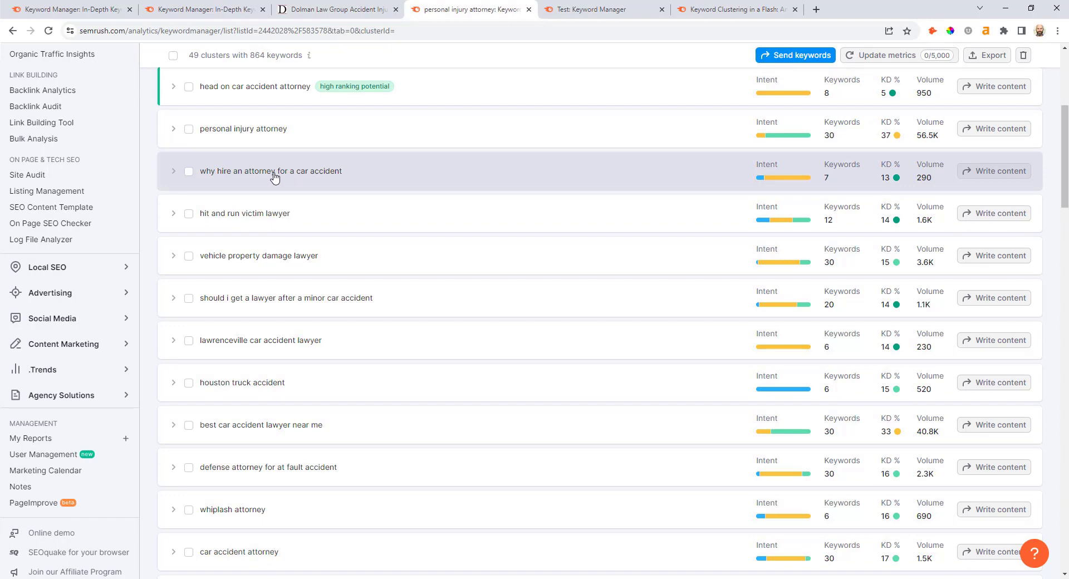
scroll(279, 148, down, 1)
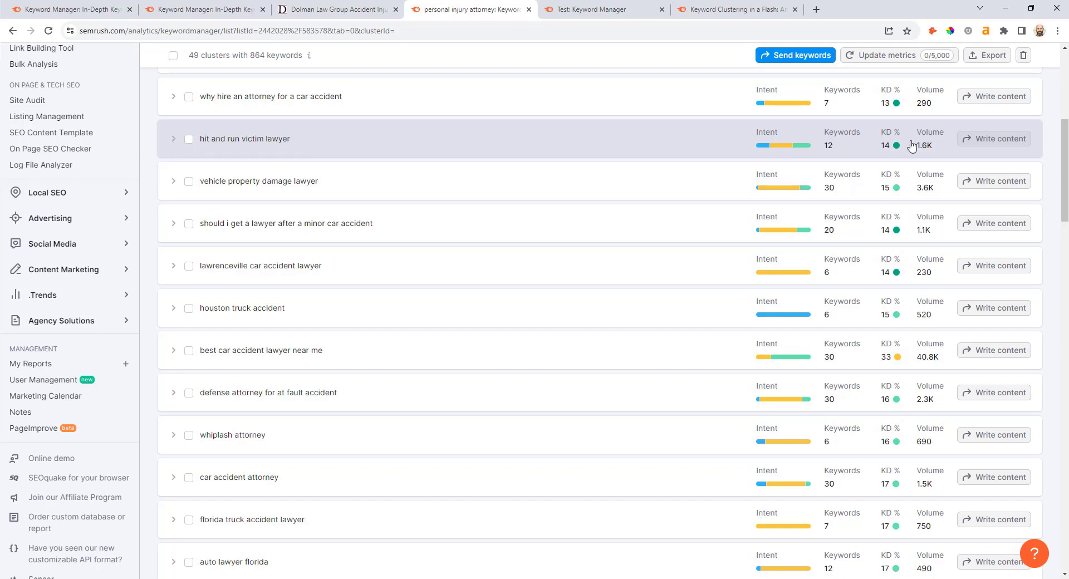
click(175, 145)
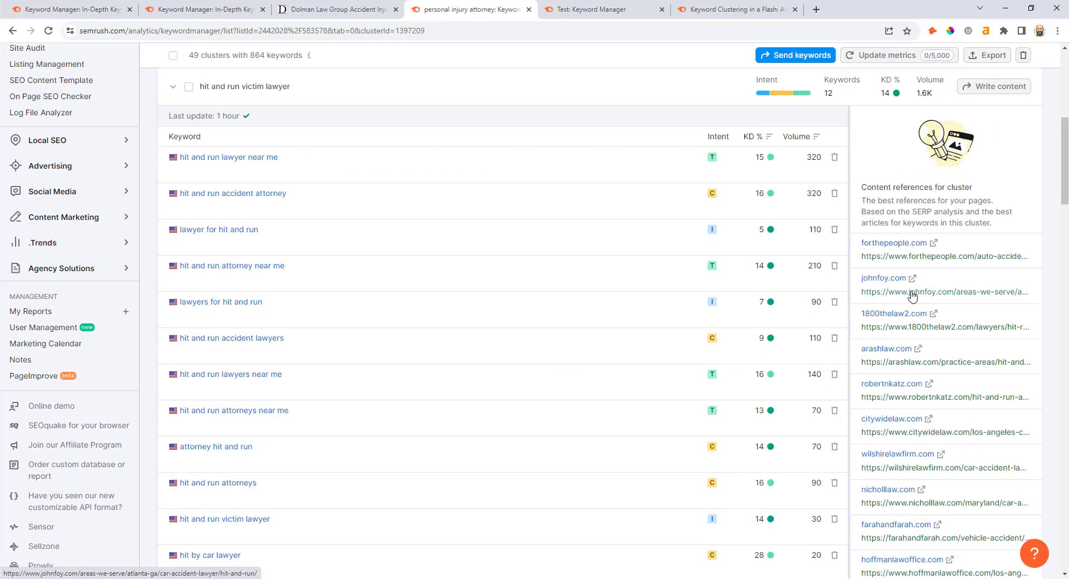
scroll(888, 251, up, 1)
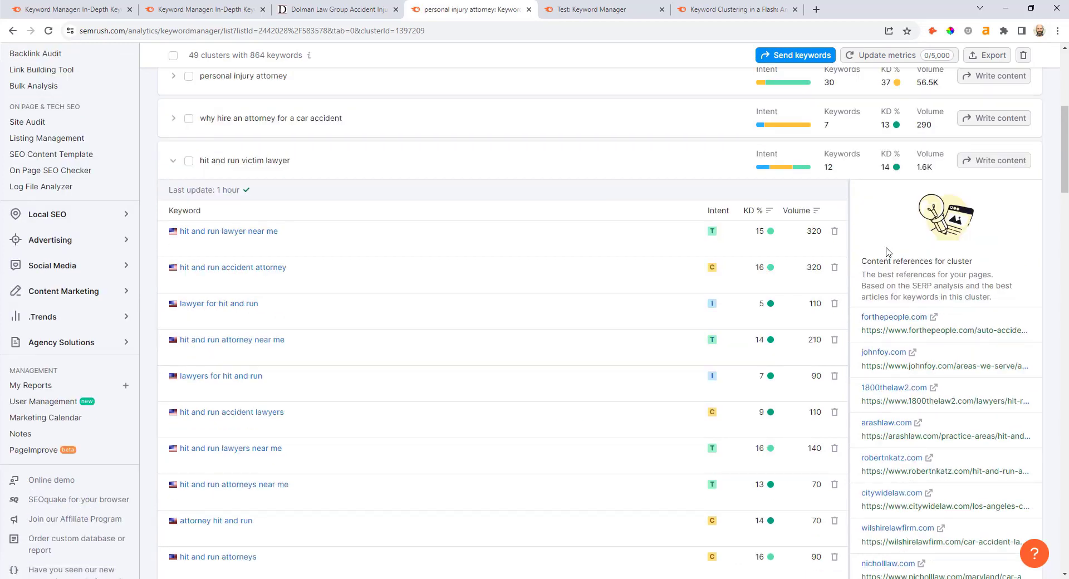
click(287, 167)
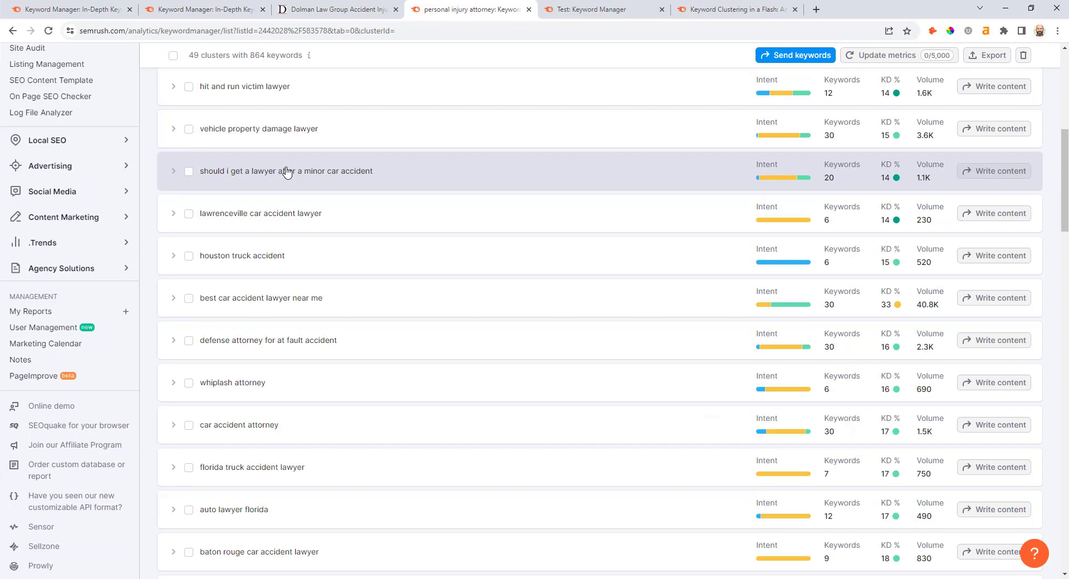
scroll(277, 173, up, 3)
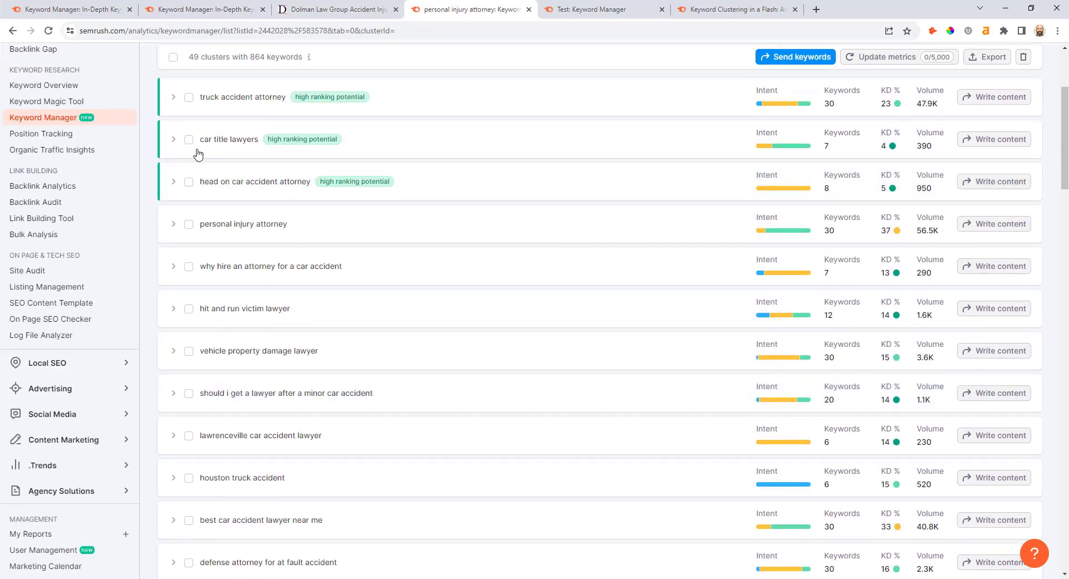
click(189, 139)
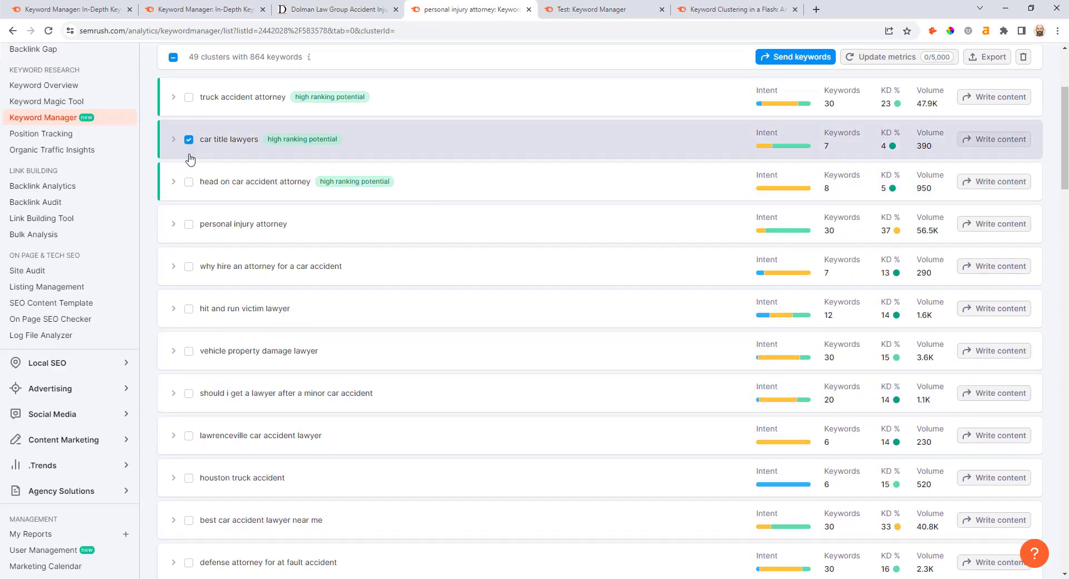
click(189, 224)
click(797, 61)
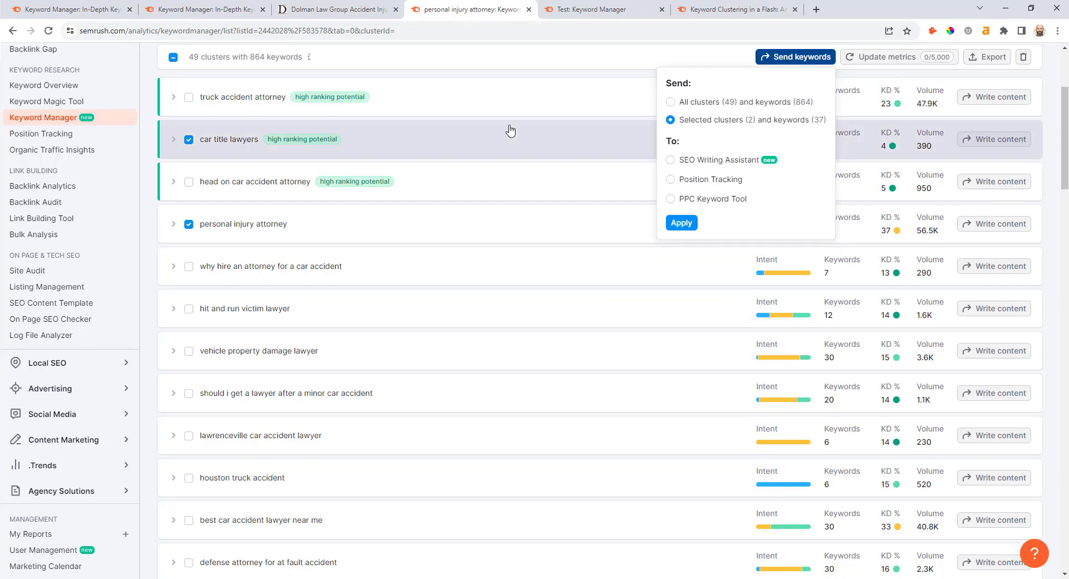
scroll(516, 133, up, 3)
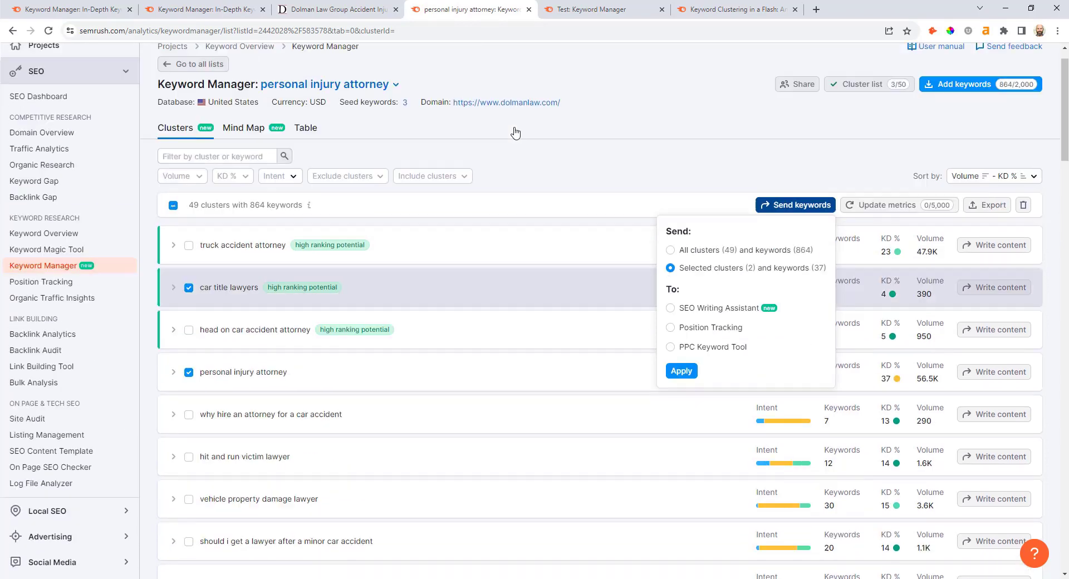
click(189, 287)
click(189, 372)
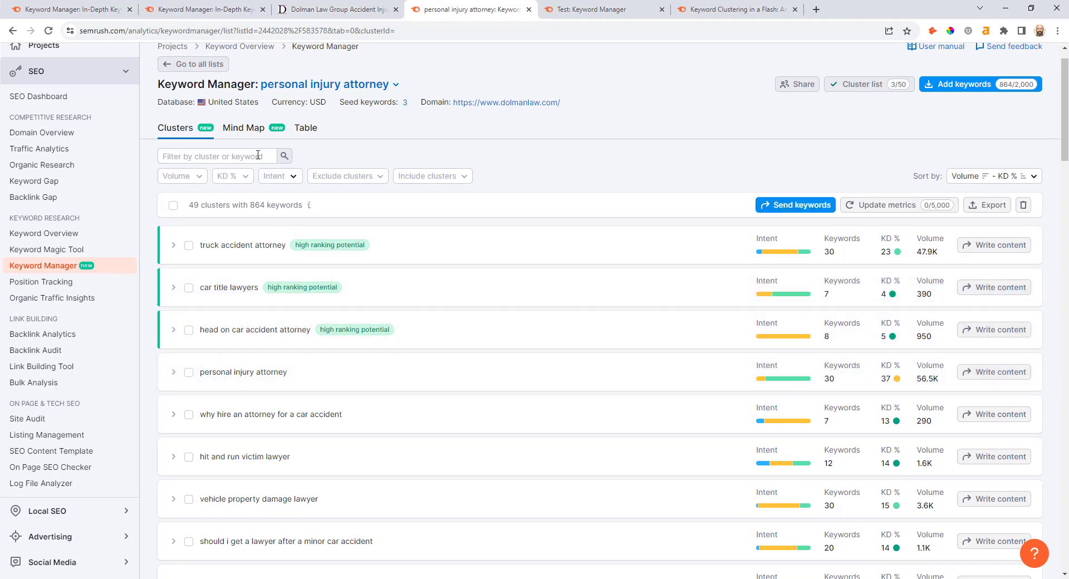
click(173, 176)
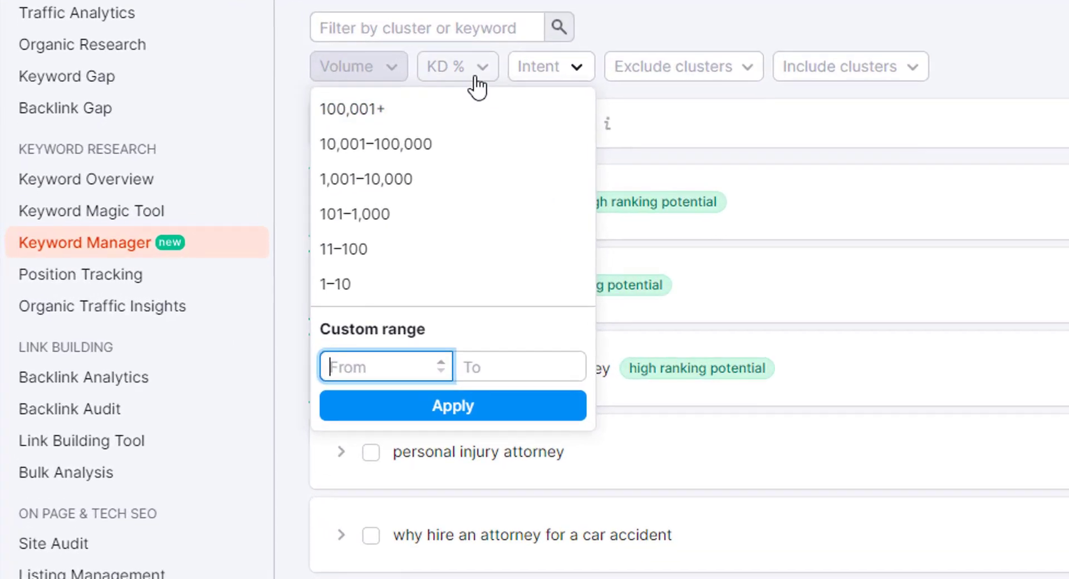
click(477, 85)
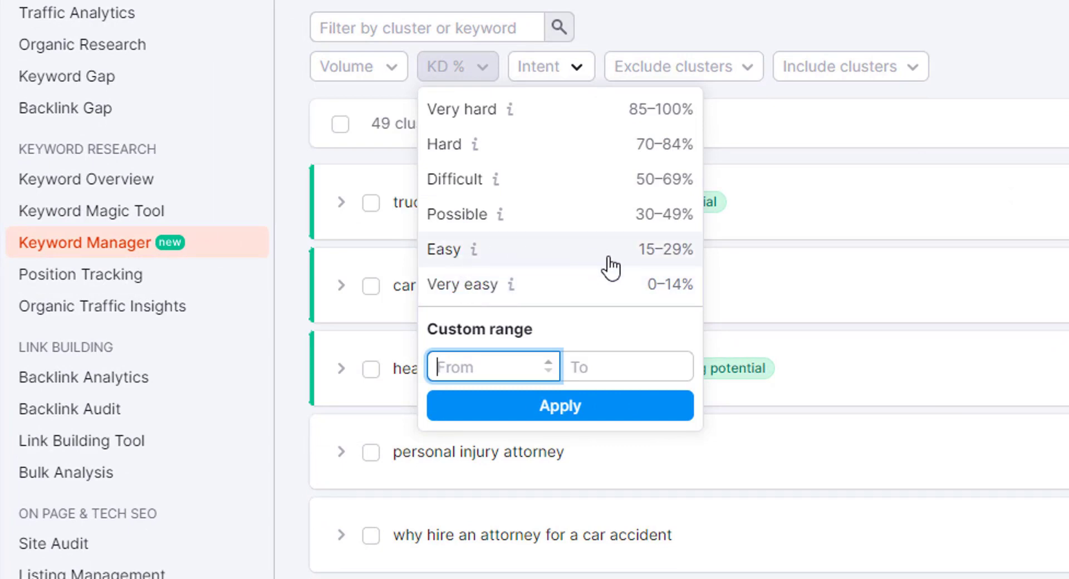
click(606, 365)
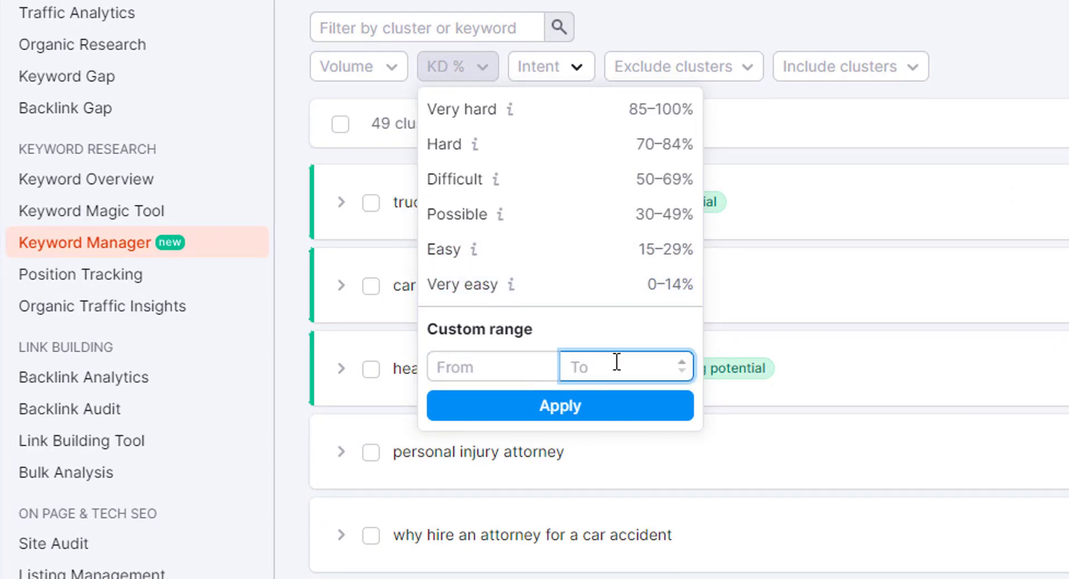
text(29)
click(575, 69)
click(575, 69)
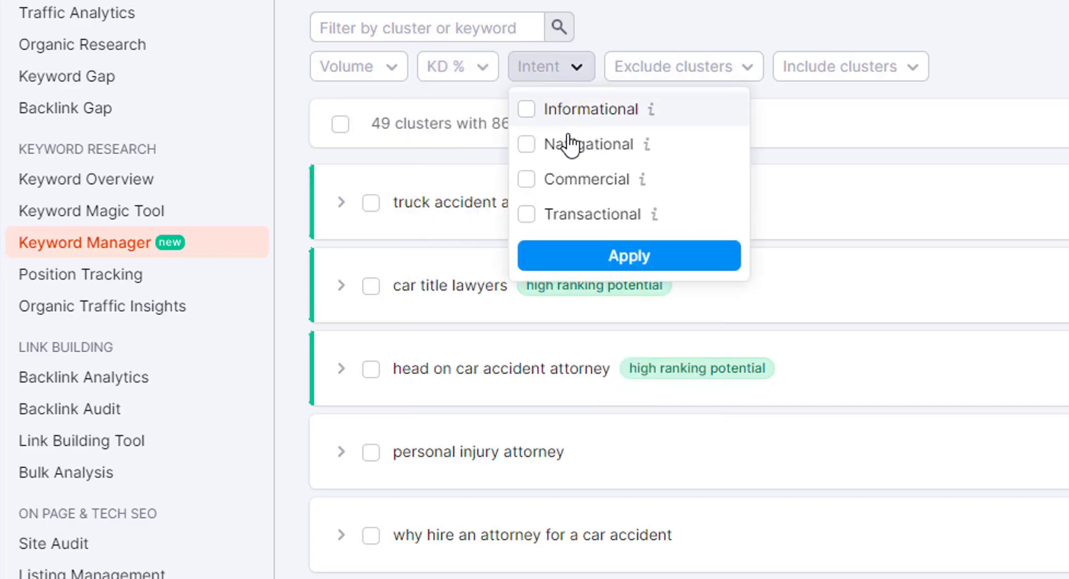
click(778, 21)
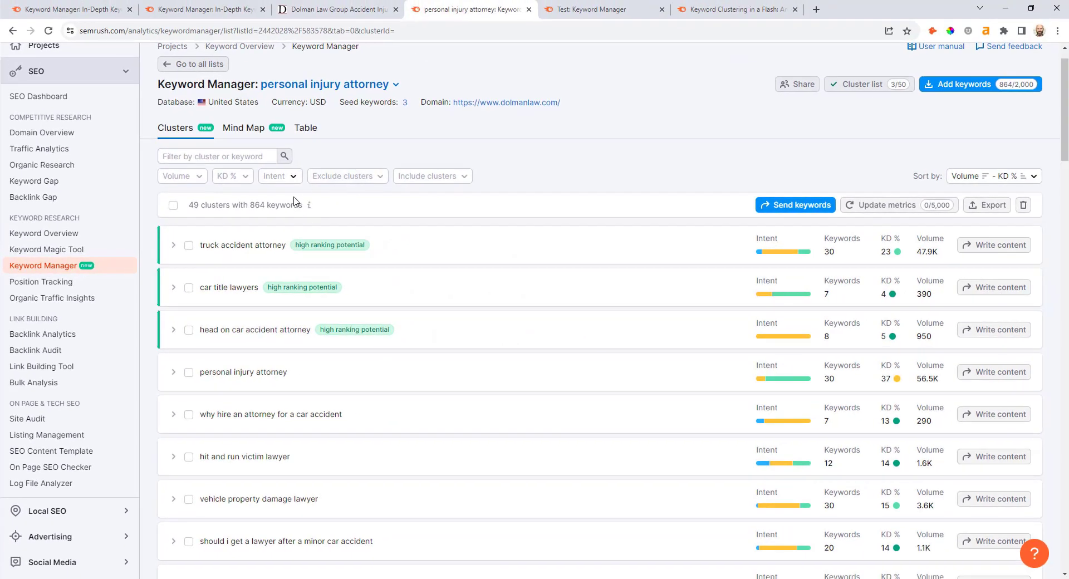
View the clusters as a mind map, then as a keyword table (864 keywords, 243,820 volume)
click(238, 132)
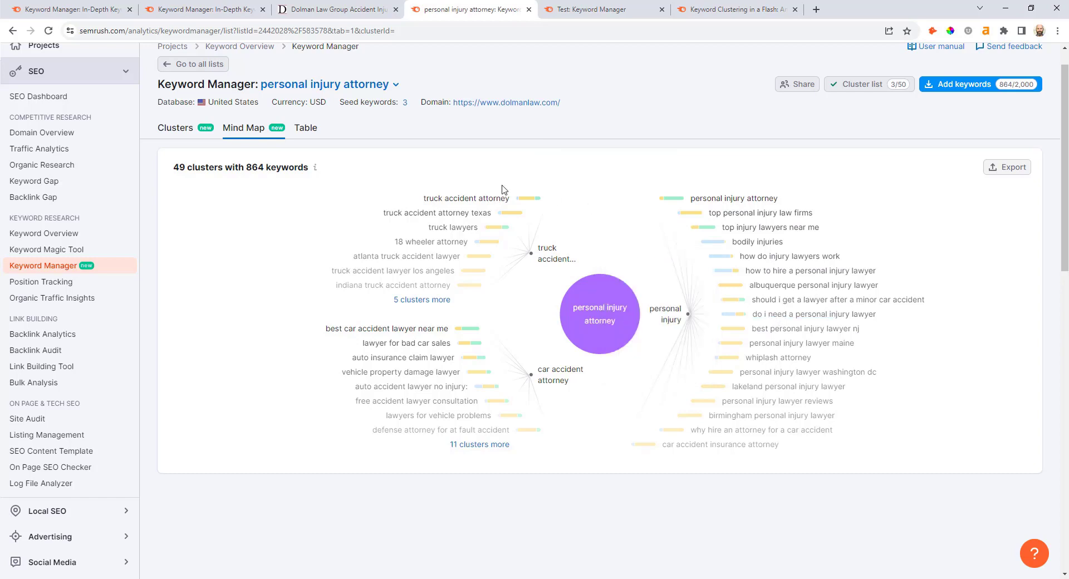
click(313, 134)
Display all 864 keywords in the Table view with volume, KD and cluster columns
click(308, 129)
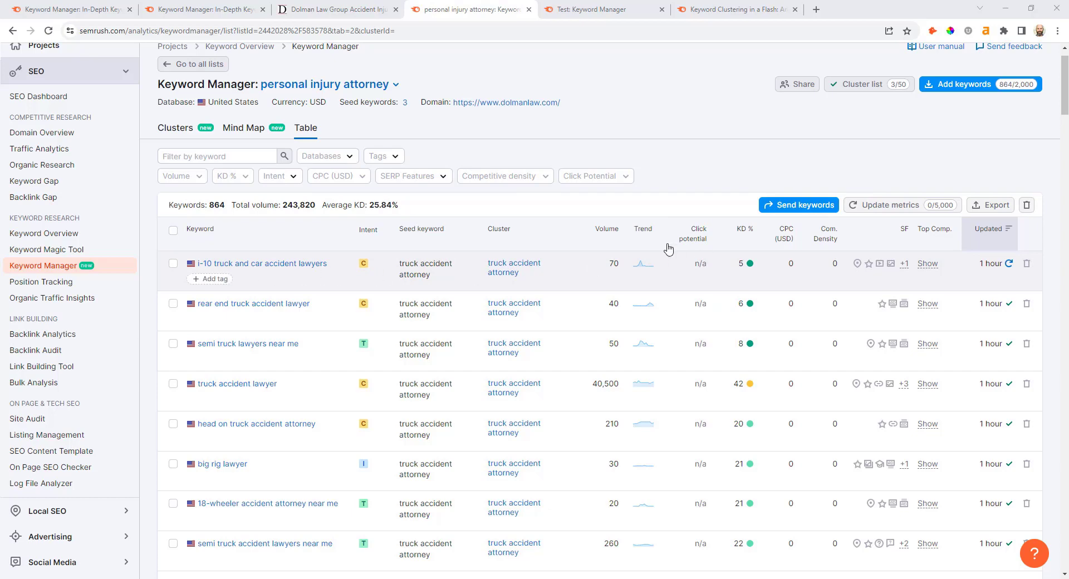
click(927, 263)
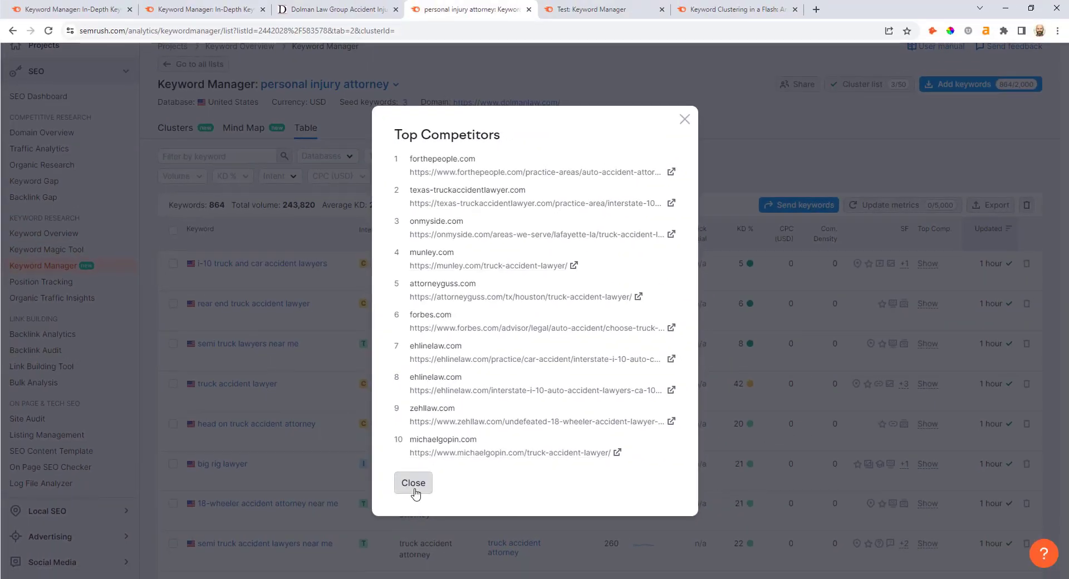
click(413, 489)
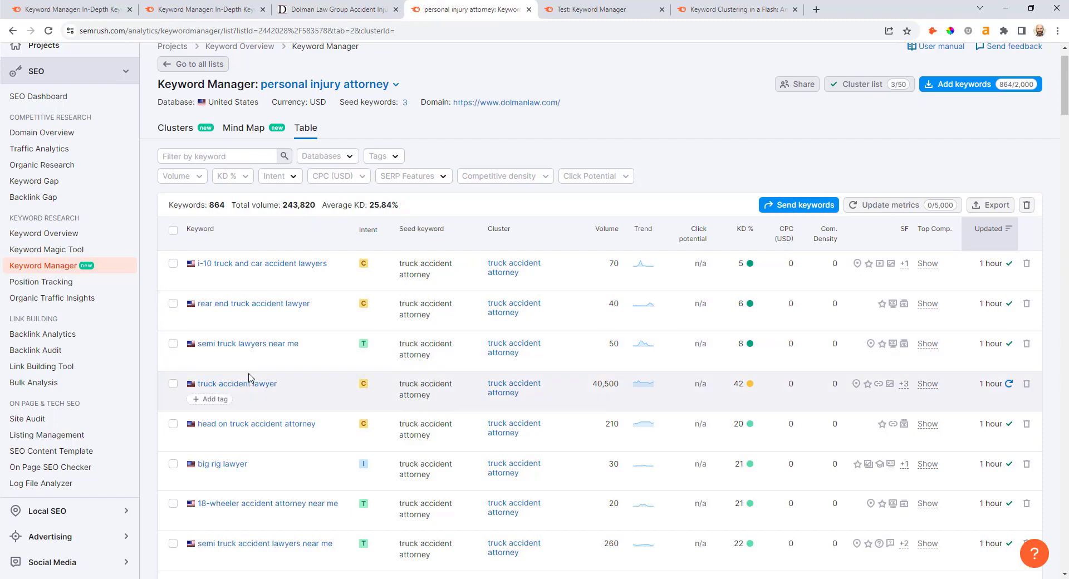
Close the 'Keyword Clustering in a Flash' browser tab
scroll(253, 358, up, 1)
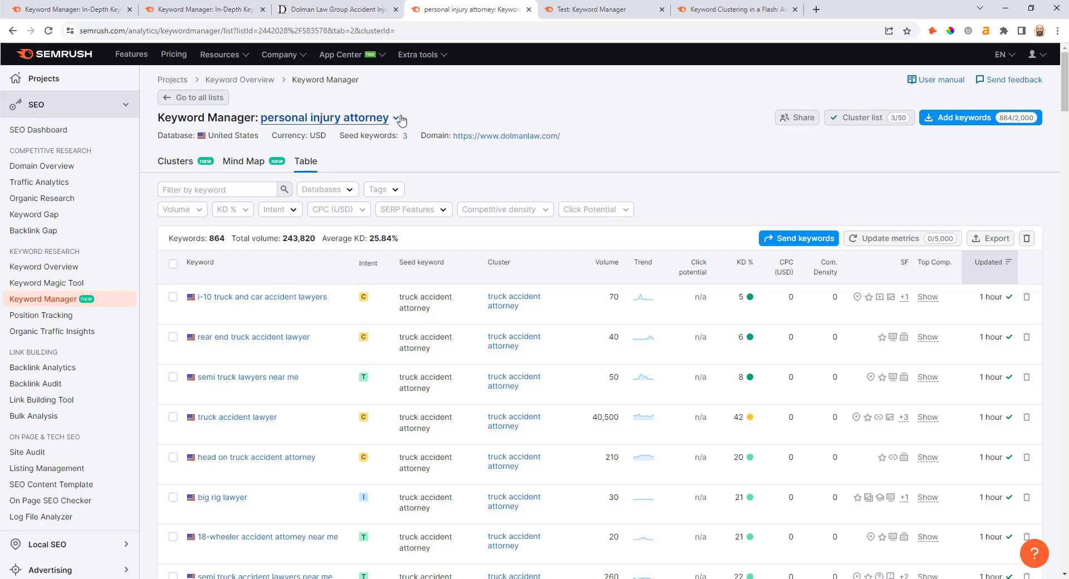
click(795, 10)
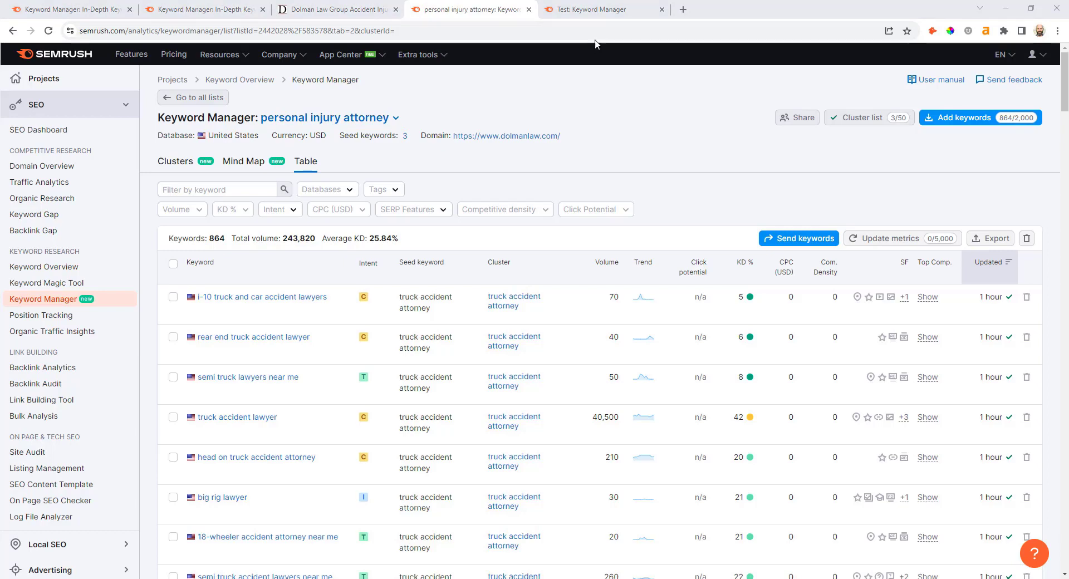
On the Test list, cancel the manual keyword form and cluster its 214 keywords into 38 clusters
click(590, 10)
click(984, 118)
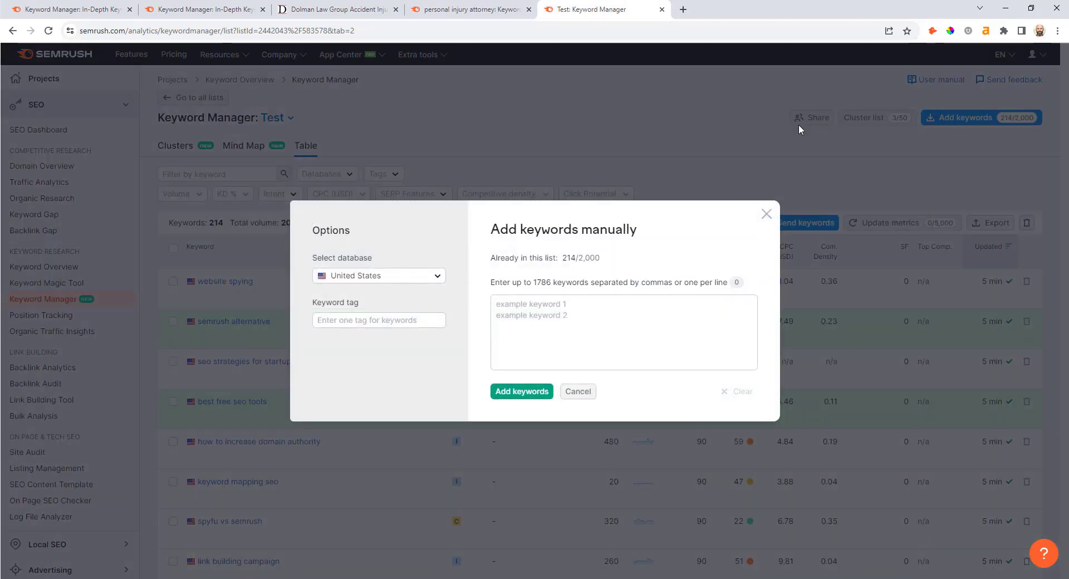
click(517, 306)
click(577, 392)
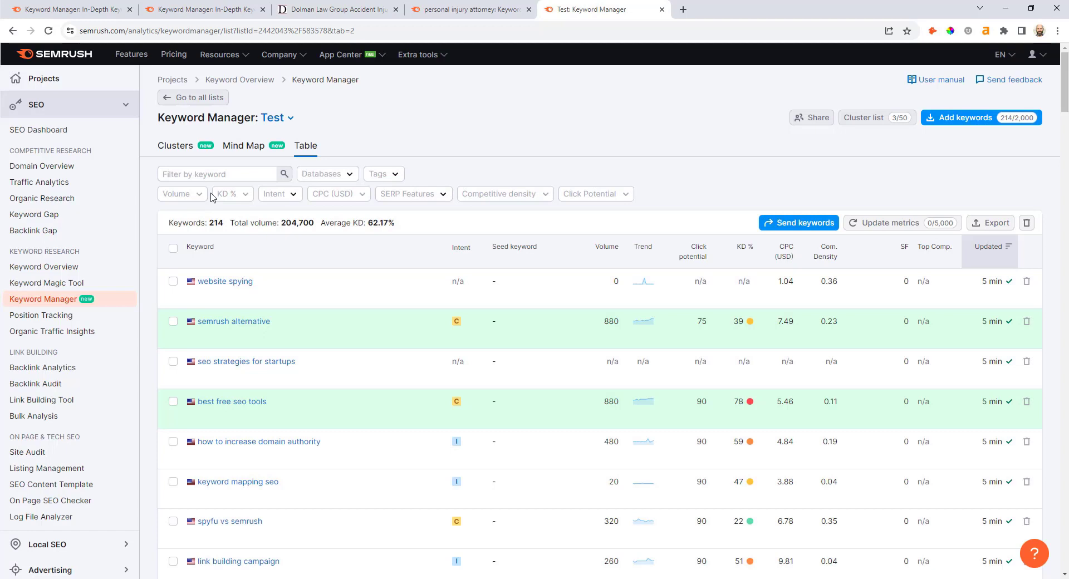
click(170, 151)
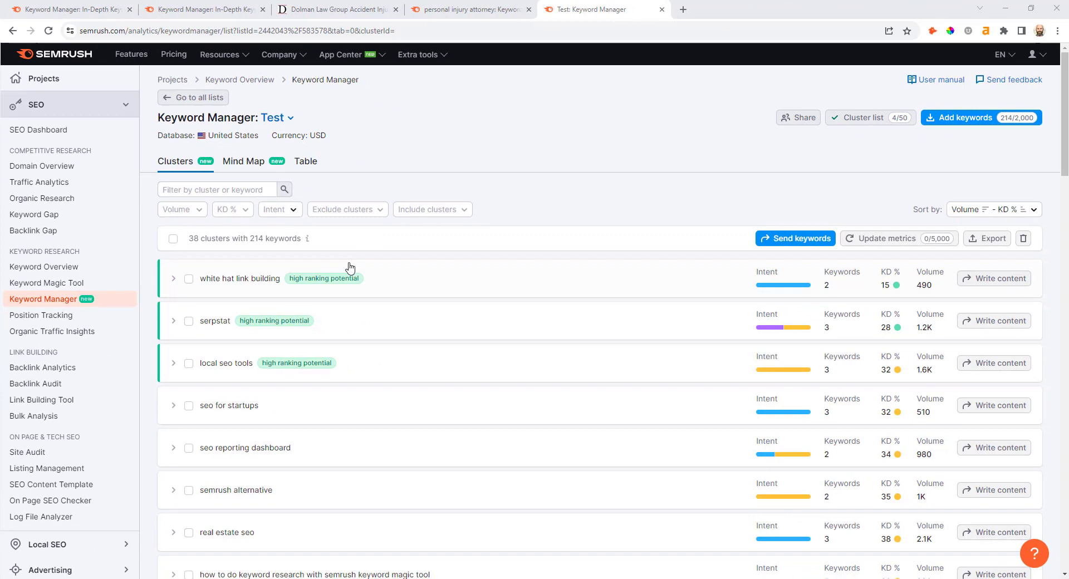
scroll(410, 266, down, 1)
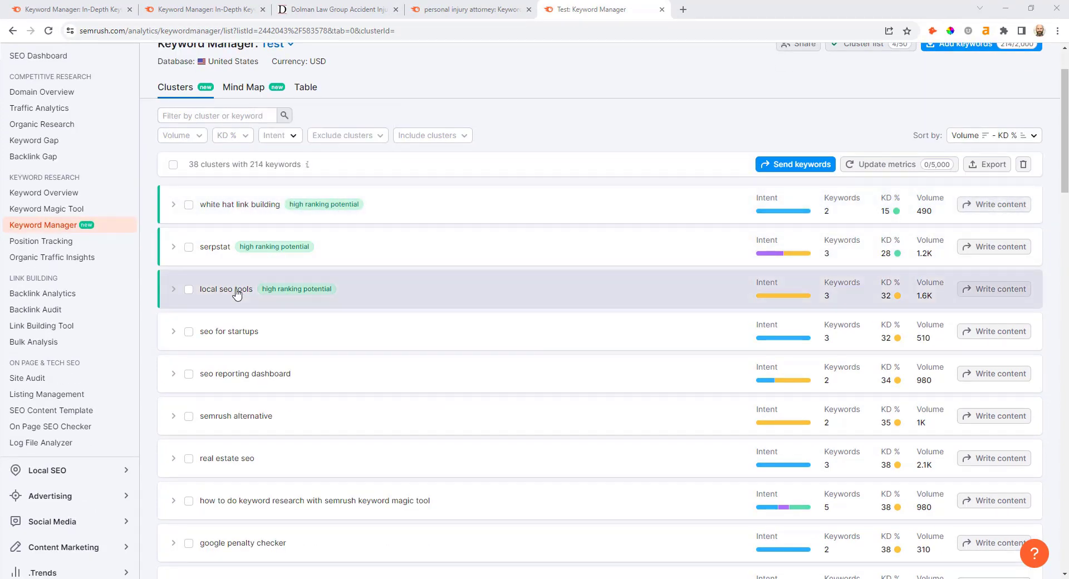
scroll(240, 356, down, 1)
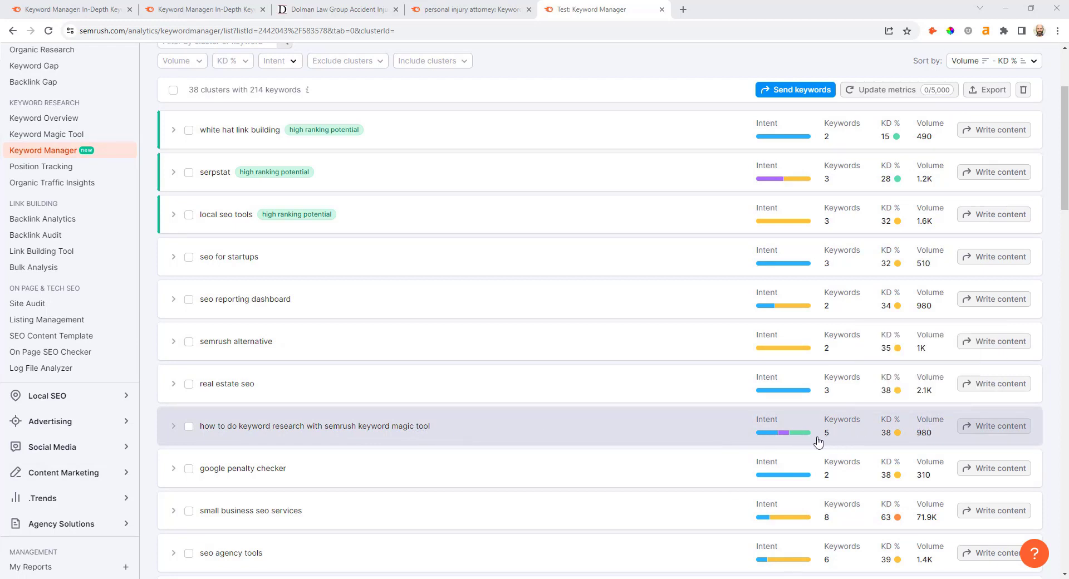
scroll(484, 432, down, 3)
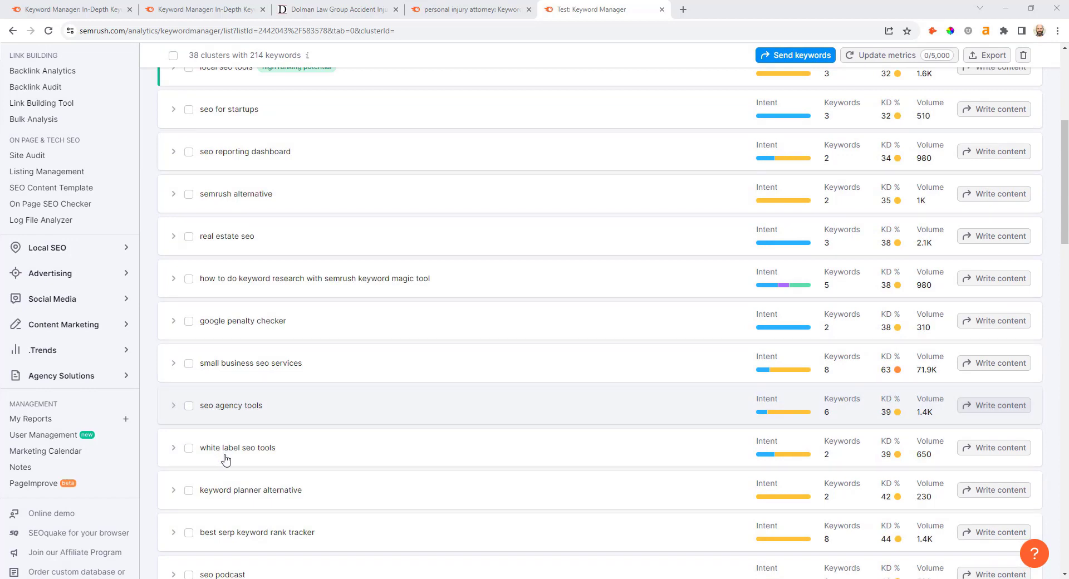
scroll(226, 459, down, 1)
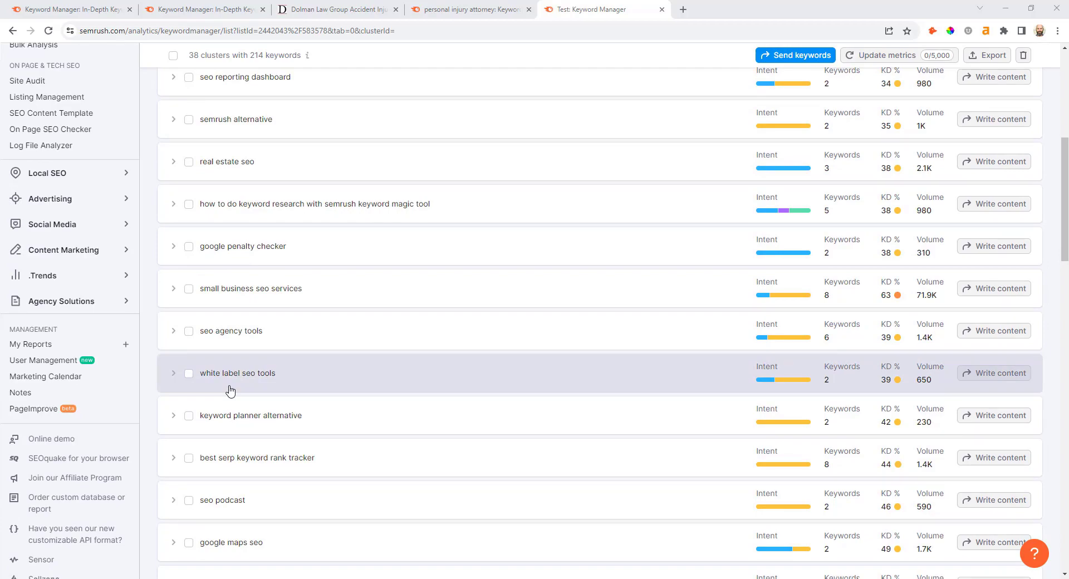
scroll(231, 391, down, 2)
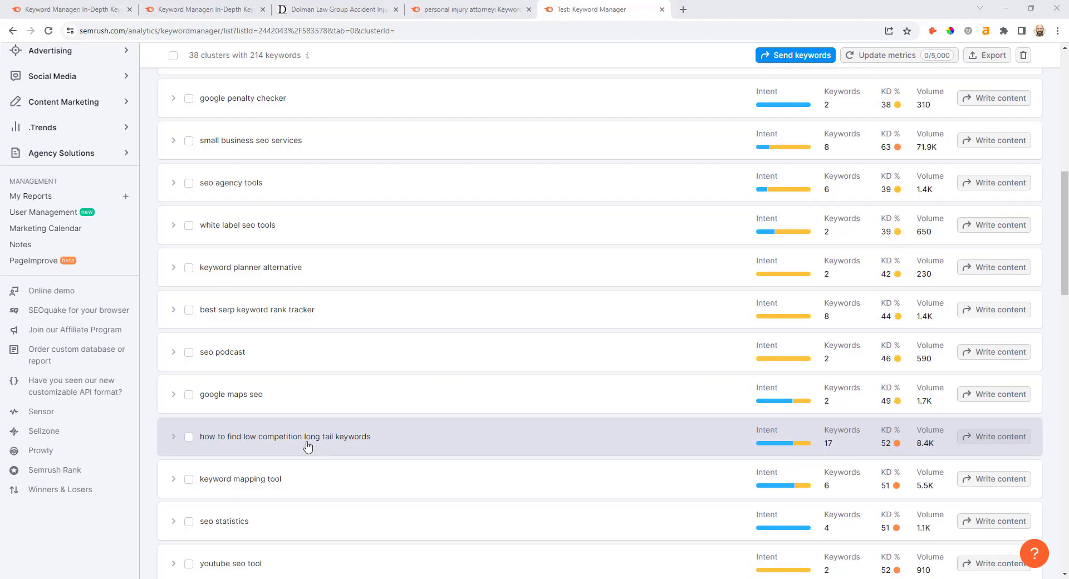
scroll(326, 334, up, 4)
scroll(326, 334, up, 4)
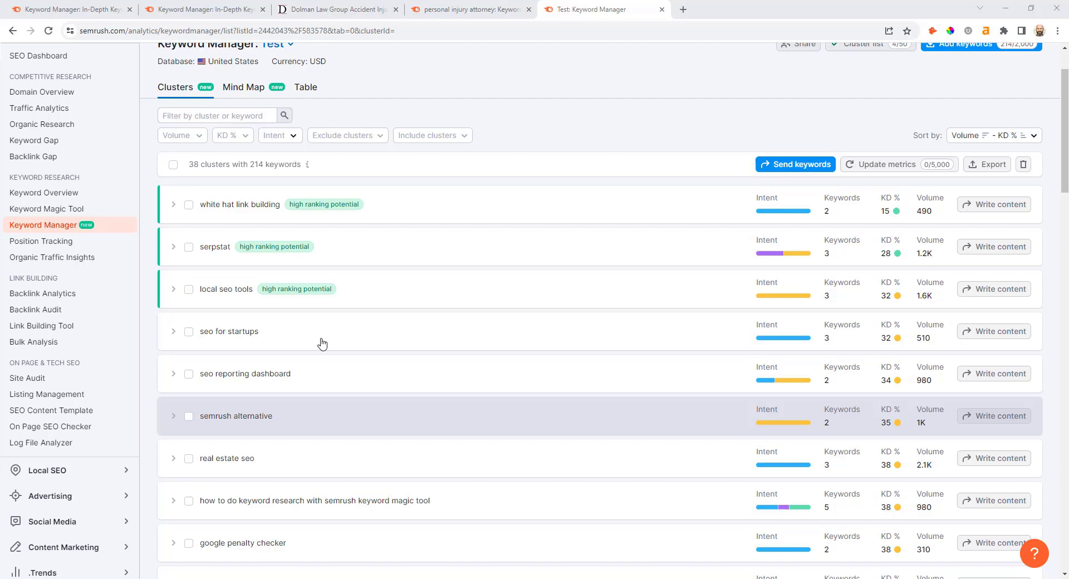
scroll(386, 279, up, 2)
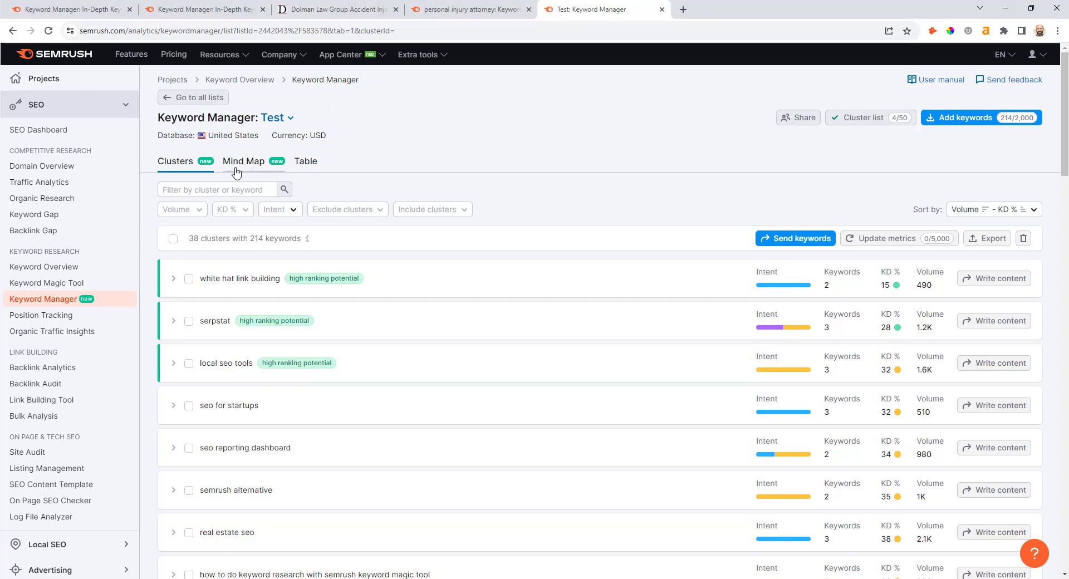
click(288, 162)
key(alt+Left)
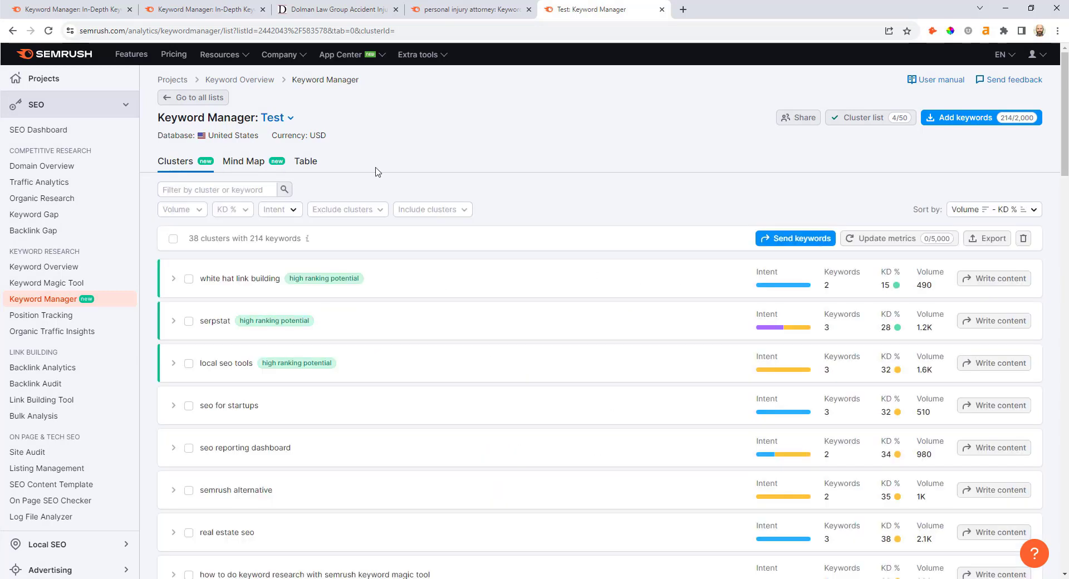